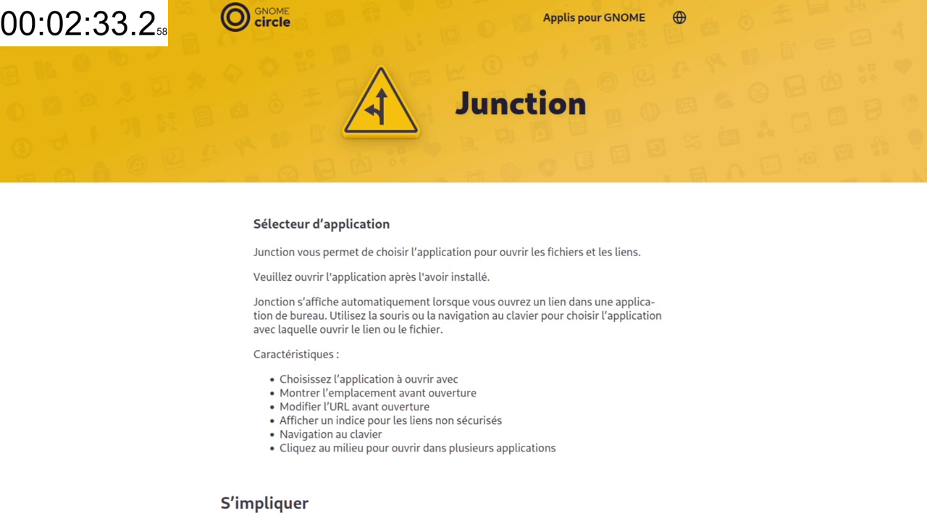
- Get Junction from its Flathub page and open re.sonny.Junction.flatpakref with Software Manager
{"action": "scroll", "coordinate": [810, 268], "scroll_direction": "down", "scroll_amount": 6}
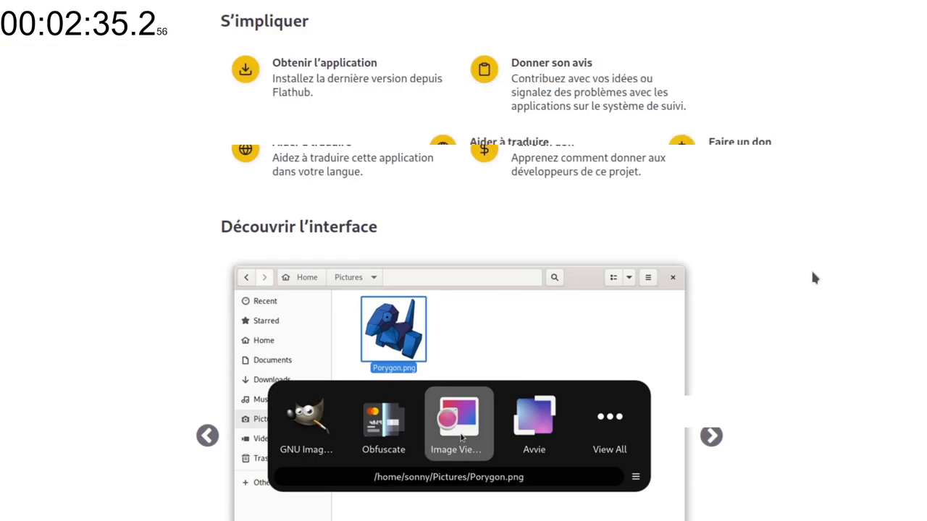
{"action": "left_click", "coordinate": [362, 83]}
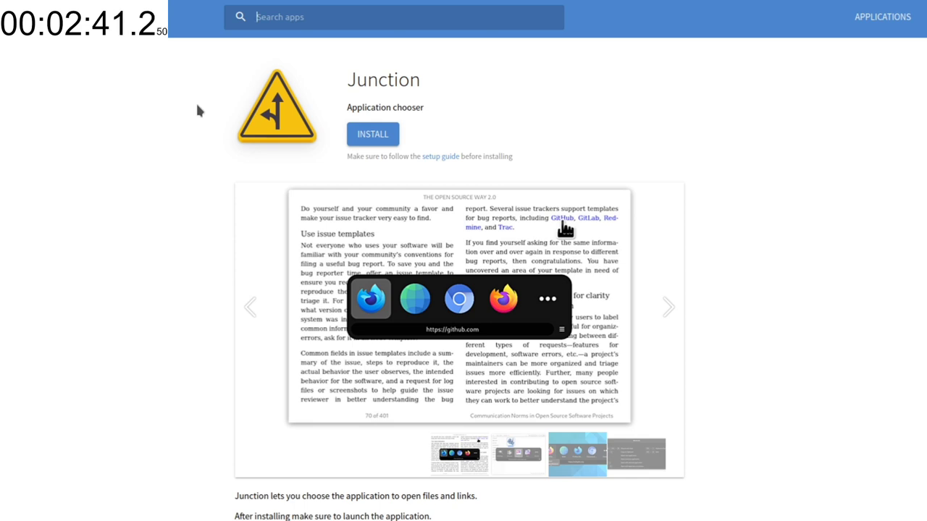
{"action": "left_click", "coordinate": [373, 136]}
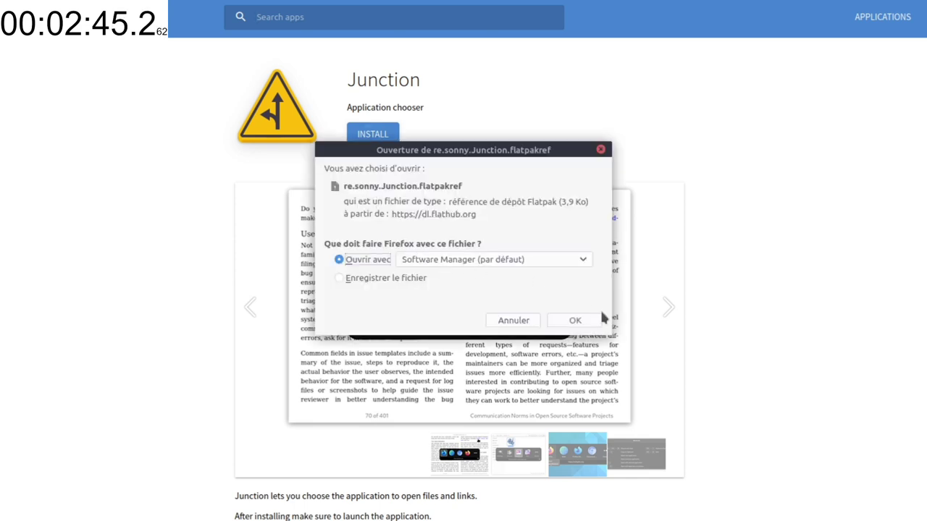
{"action": "left_click", "coordinate": [587, 323]}
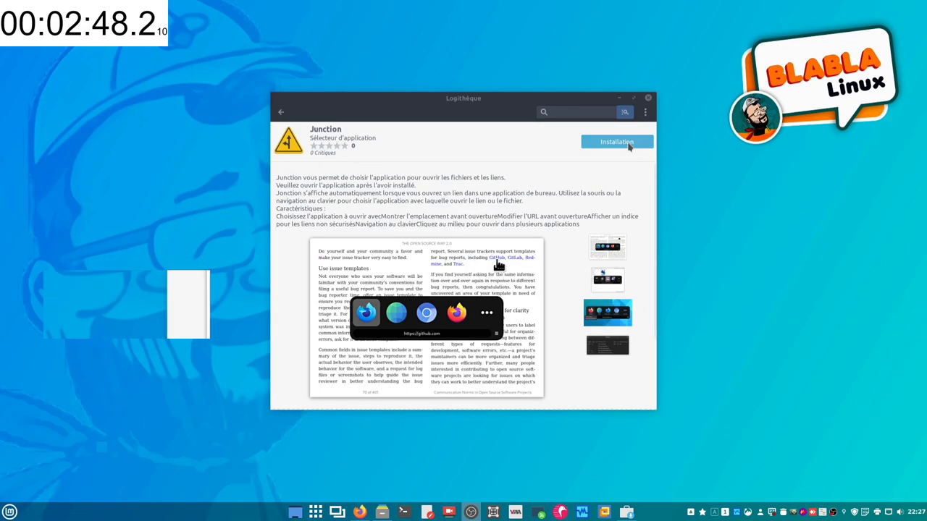
- Install Junction together with the required additional Flatpak components and launch it
{"action": "left_click", "coordinate": [627, 143]}
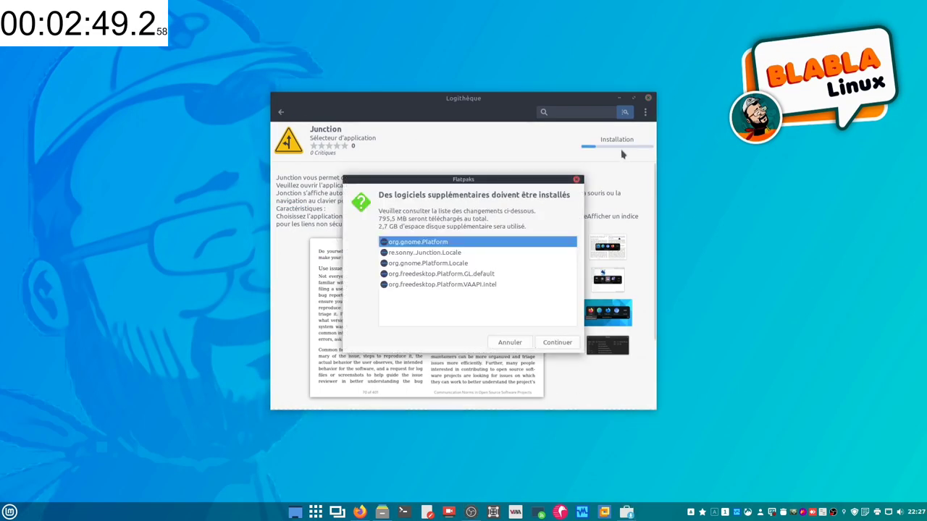
{"action": "left_click", "coordinate": [556, 342]}
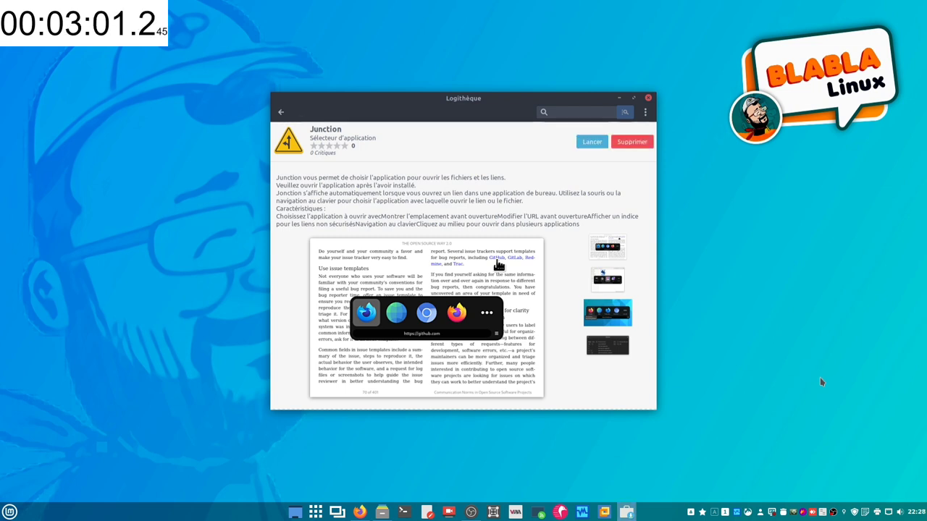
{"action": "left_click", "coordinate": [593, 146]}
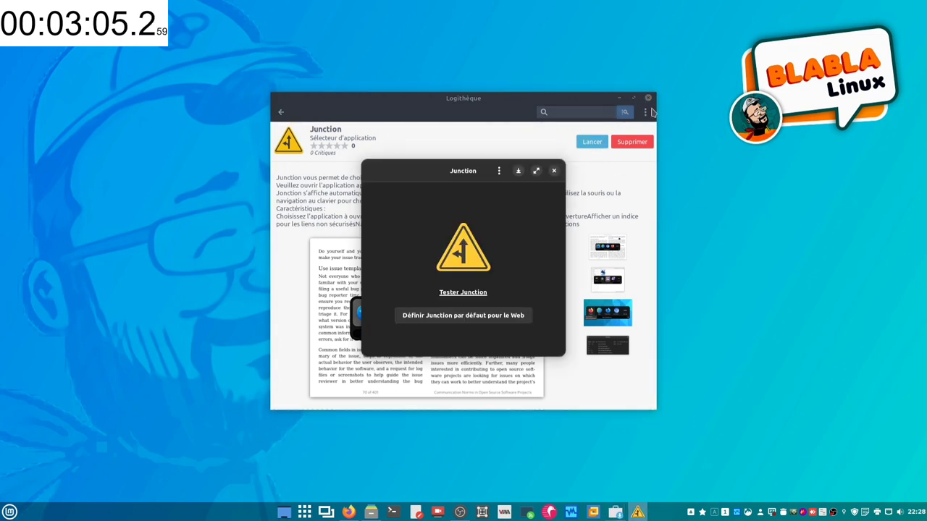
- Close the software manager, set Junction as the default for the Web, and close its window
{"action": "left_click", "coordinate": [648, 98]}
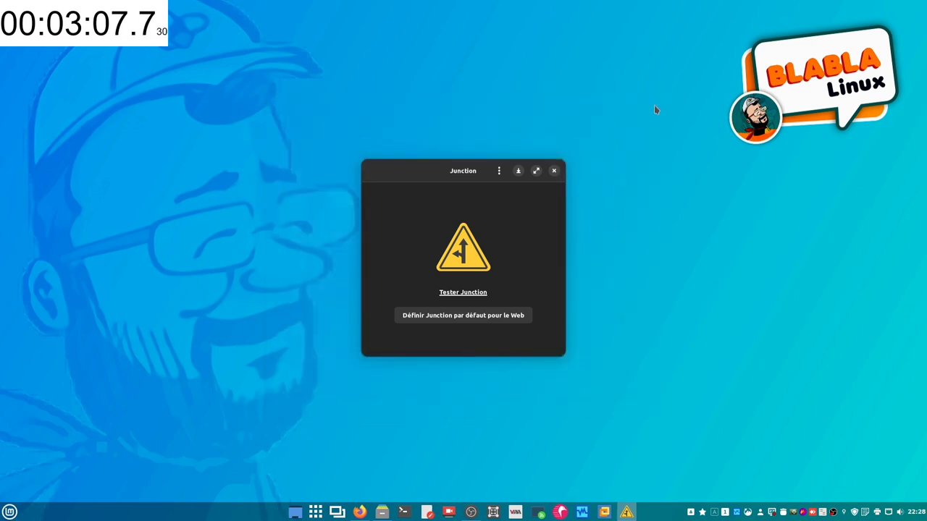
{"action": "left_click", "coordinate": [486, 318]}
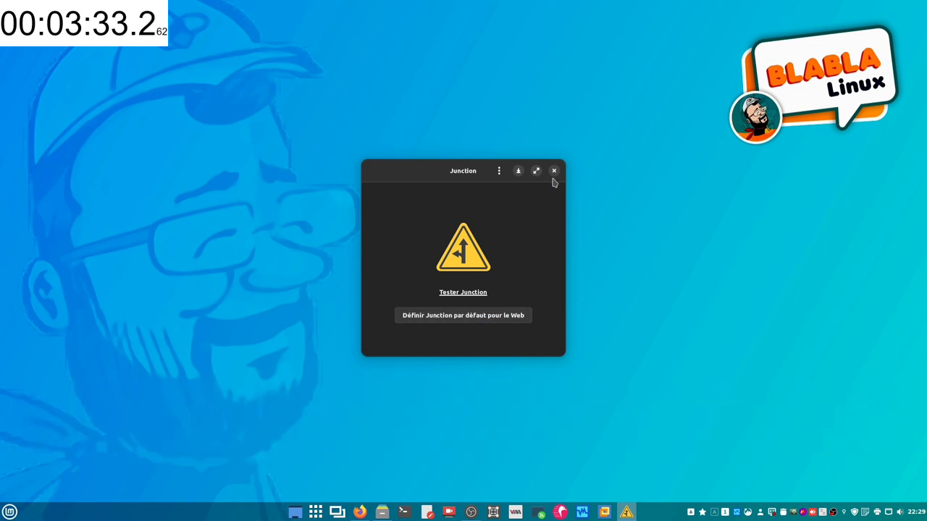
{"action": "left_click", "coordinate": [554, 171]}
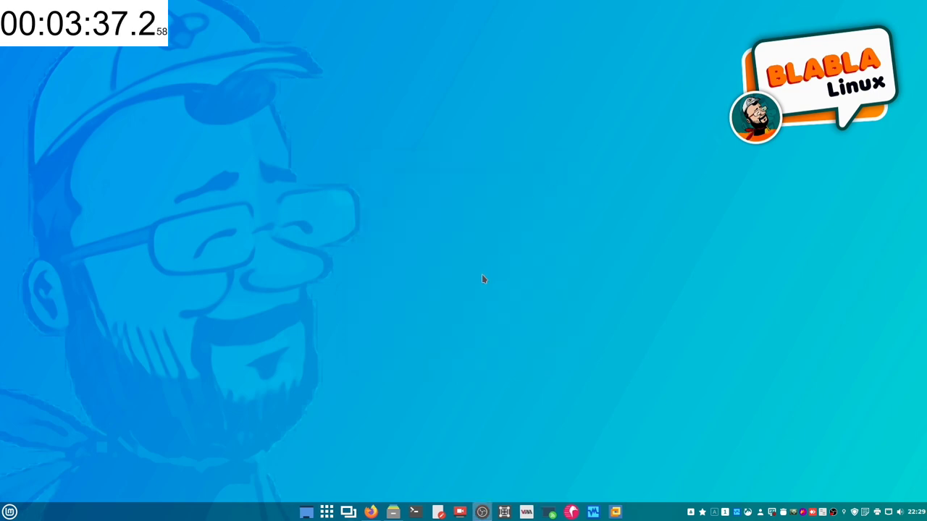
- Open the Téléchargements folder in the file manager and point out its files with a temporary selection
{"action": "left_click", "coordinate": [395, 513]}
{"action": "left_click", "coordinate": [60, 123]}
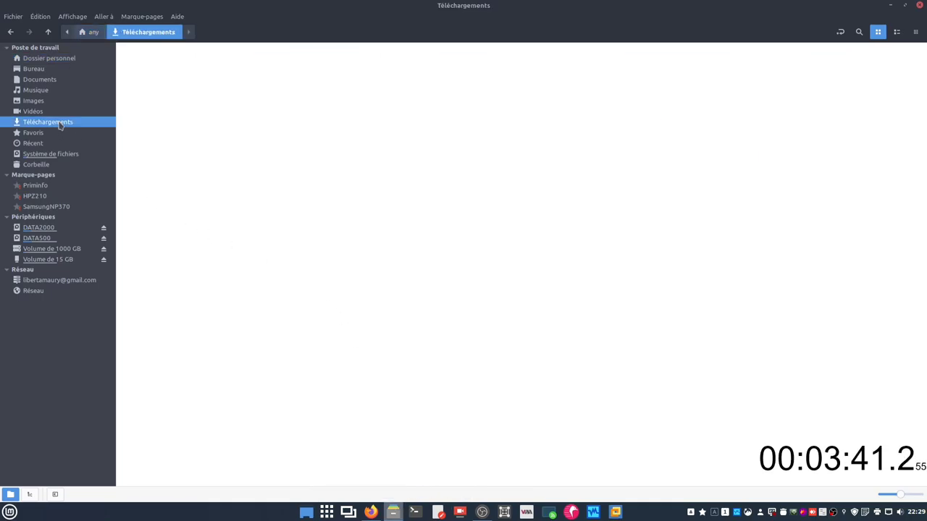
{"action": "left_click_drag", "start_coordinate": [217, 198], "coordinate": [700, 129]}
{"action": "left_click", "coordinate": [370, 278]}
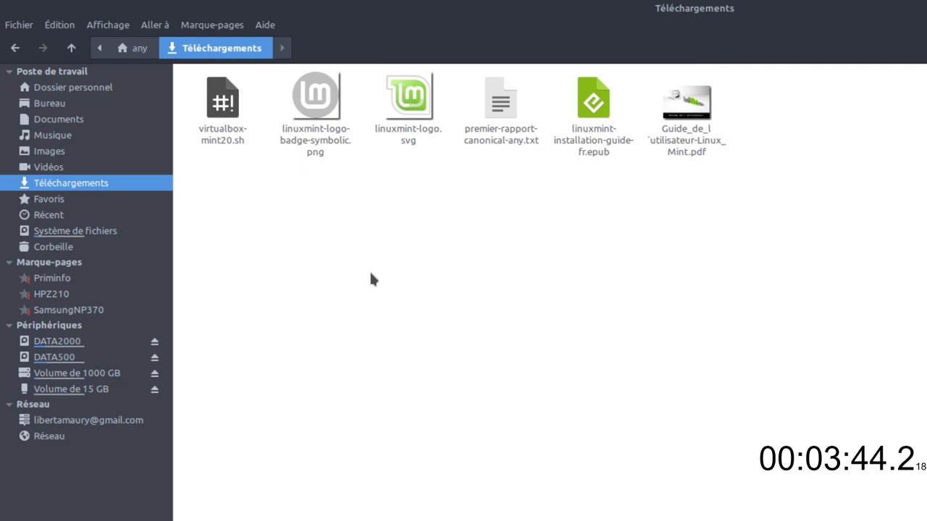
- Make Junction the default application for shell scripts and open virtualbox-mint20.sh with it
{"action": "right_click", "coordinate": [239, 143]}
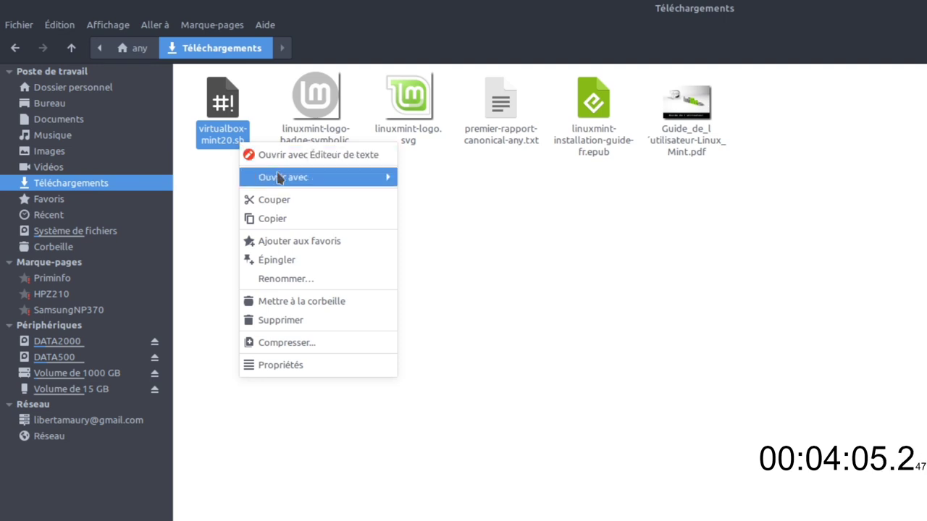
{"action": "mouse_move", "coordinate": [311, 181]}
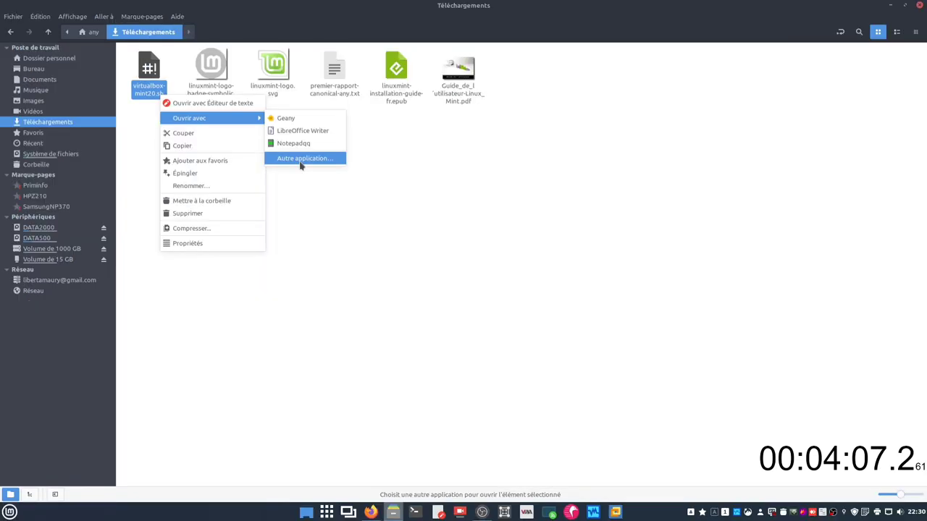
{"action": "left_click", "coordinate": [456, 237]}
{"action": "scroll", "coordinate": [445, 423], "scroll_direction": "down", "scroll_amount": 2}
{"action": "scroll", "coordinate": [297, 281], "scroll_direction": "down", "scroll_amount": 10}
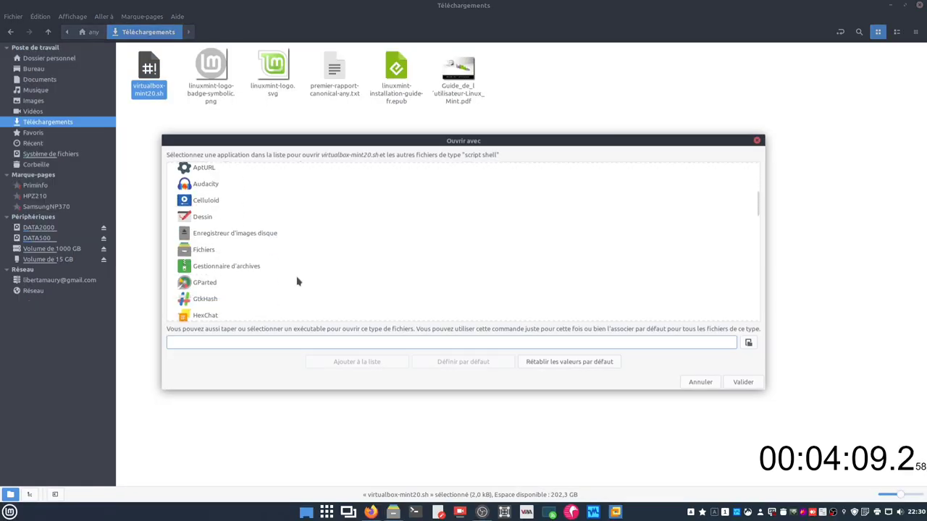
{"action": "left_click", "coordinate": [223, 283]}
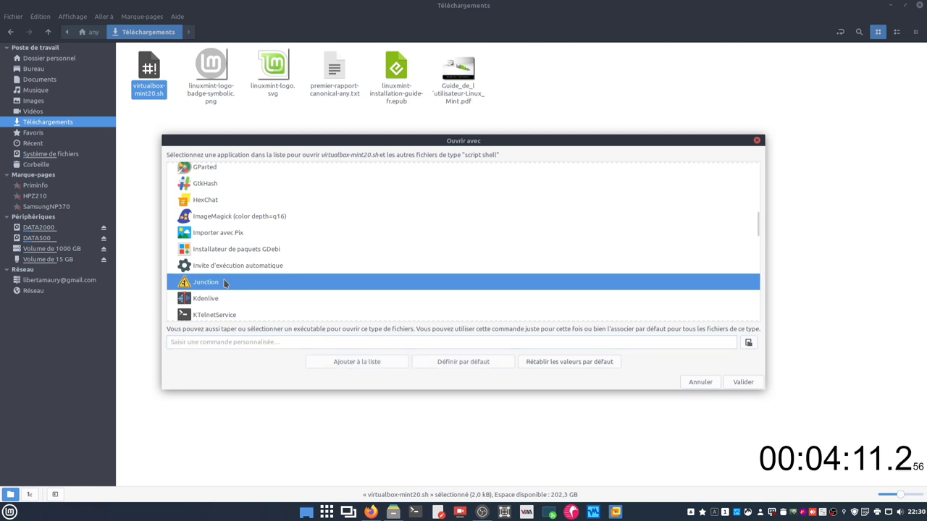
{"action": "left_click", "coordinate": [478, 364]}
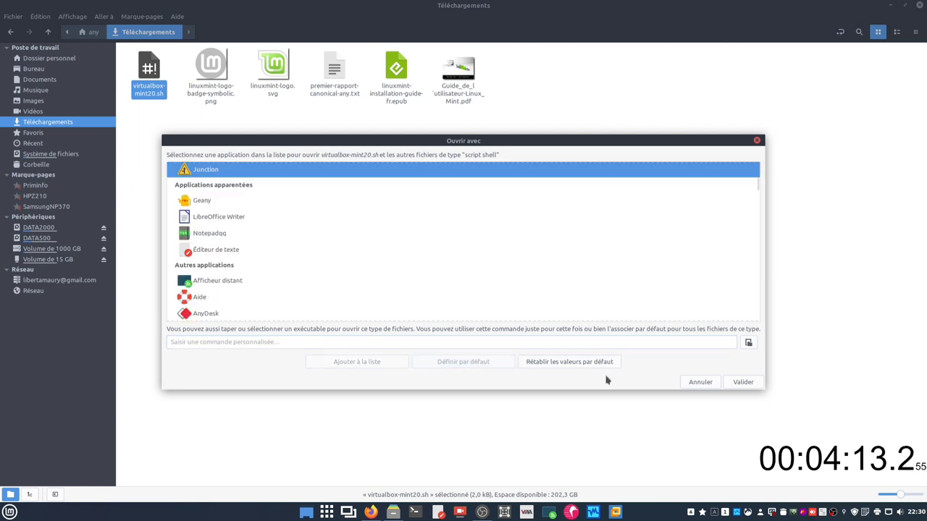
{"action": "left_click", "coordinate": [742, 383]}
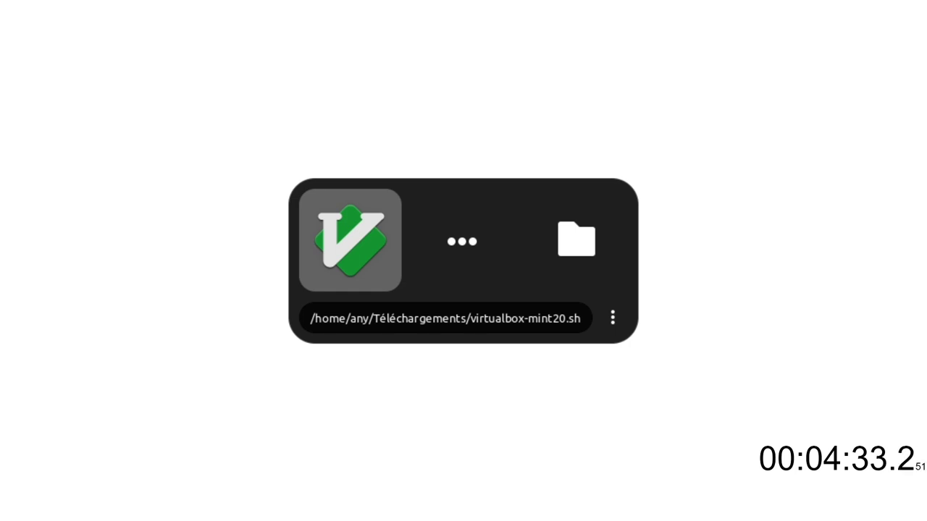
- Choose Geany from Junction's full application list to open virtualbox-mint20.sh, and close the editor
{"action": "left_click", "coordinate": [479, 240]}
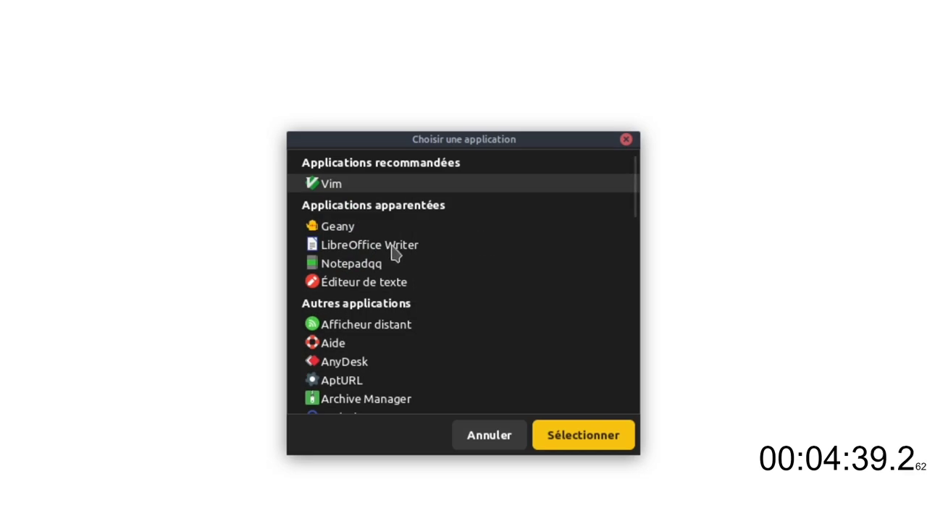
{"action": "left_click", "coordinate": [355, 228]}
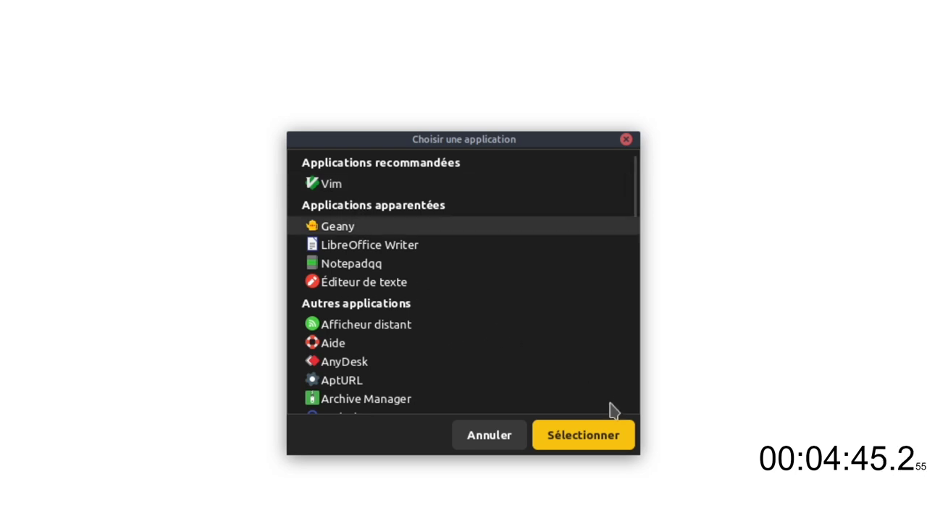
{"action": "left_click", "coordinate": [594, 436]}
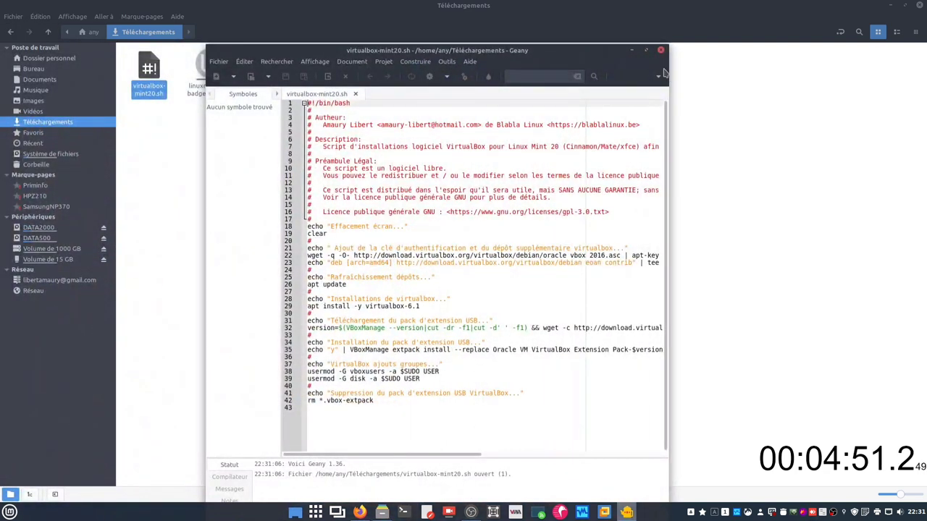
{"action": "left_click", "coordinate": [660, 50]}
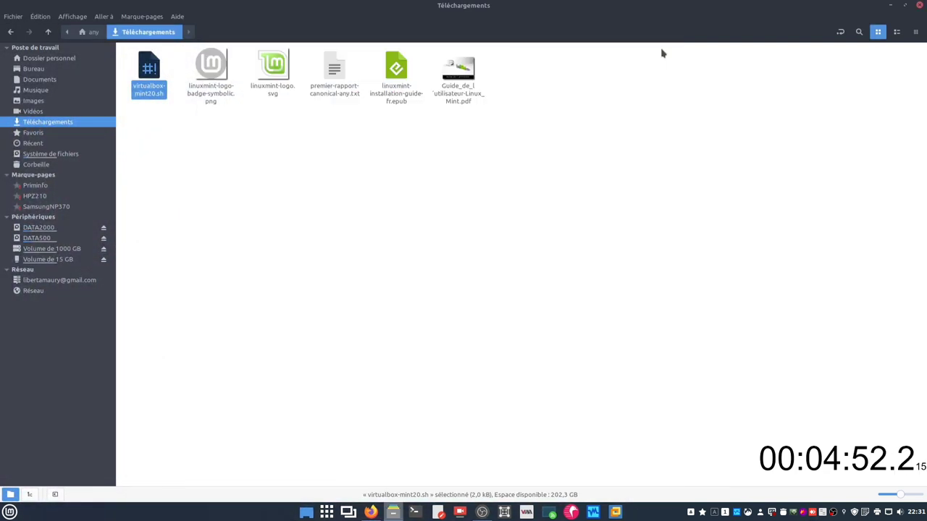
- Reopen virtualbox-mint20.sh through Junction, choosing Notepadqq from the full application list, and close the editor
{"action": "double_click", "coordinate": [155, 90]}
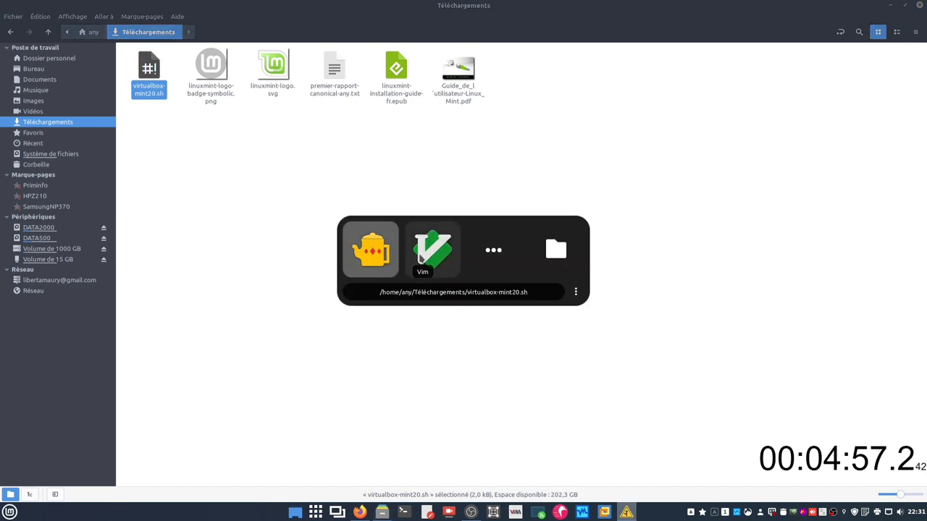
{"action": "left_click", "coordinate": [493, 252]}
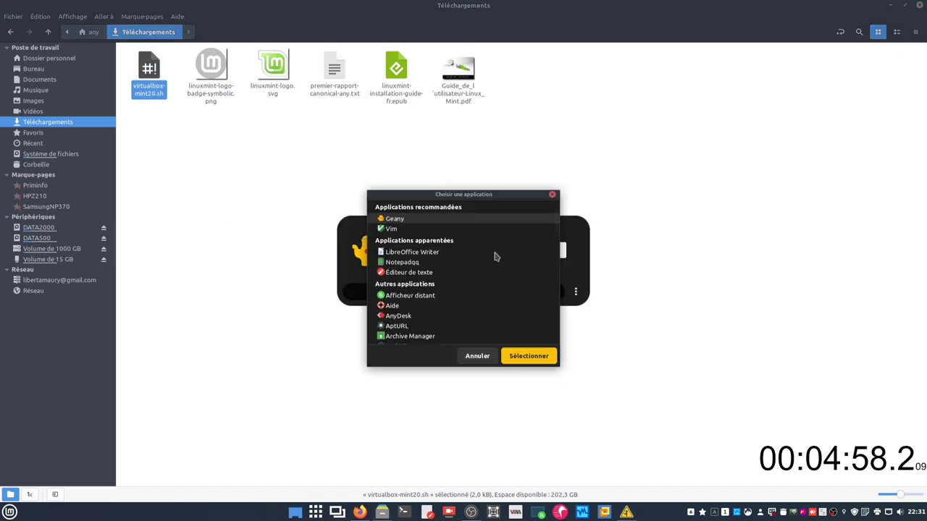
{"action": "left_click", "coordinate": [418, 264]}
{"action": "left_click", "coordinate": [537, 356]}
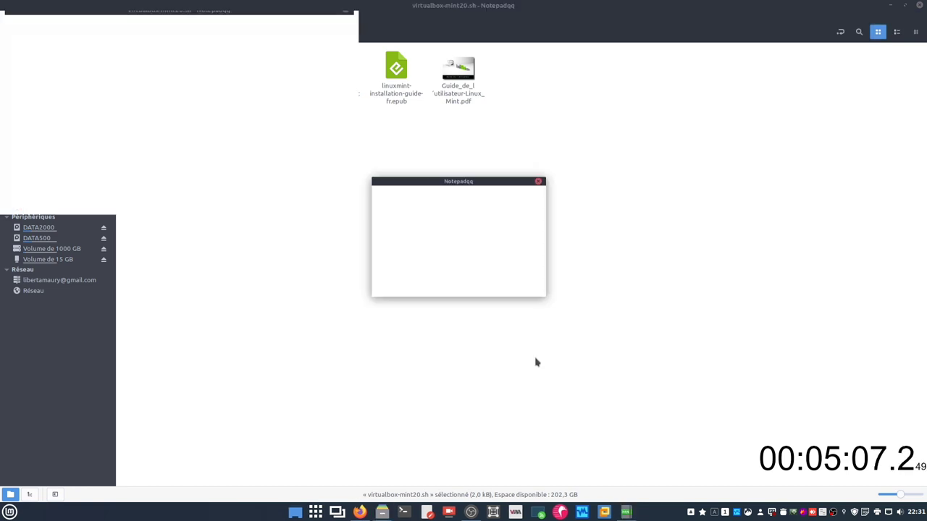
{"action": "left_click", "coordinate": [506, 287]}
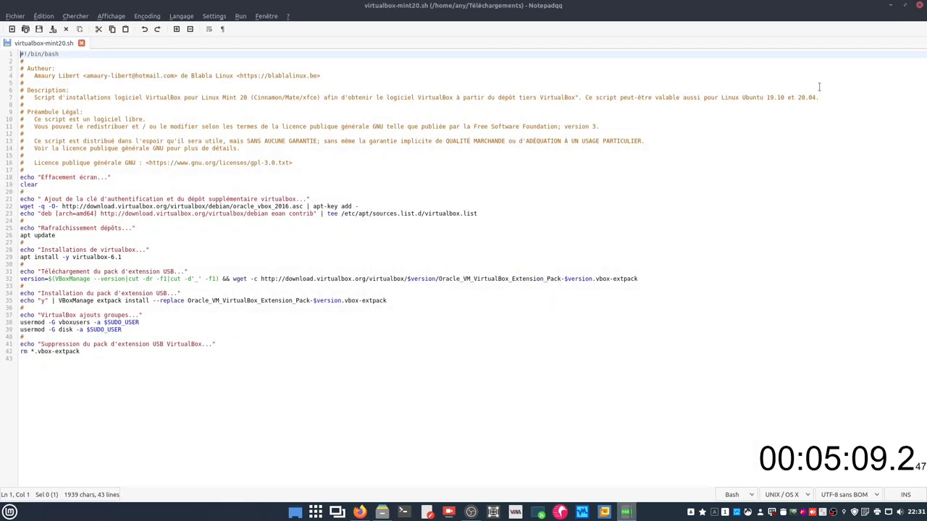
{"action": "left_click", "coordinate": [918, 6]}
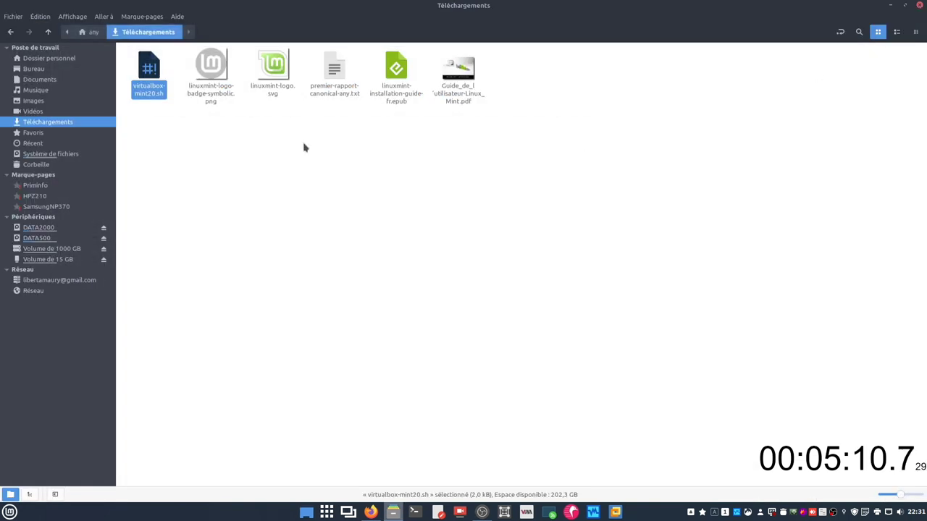
- Bring up Junction for virtualbox-mint20.sh again to check the applications it offers, and dismiss it
{"action": "double_click", "coordinate": [149, 93]}
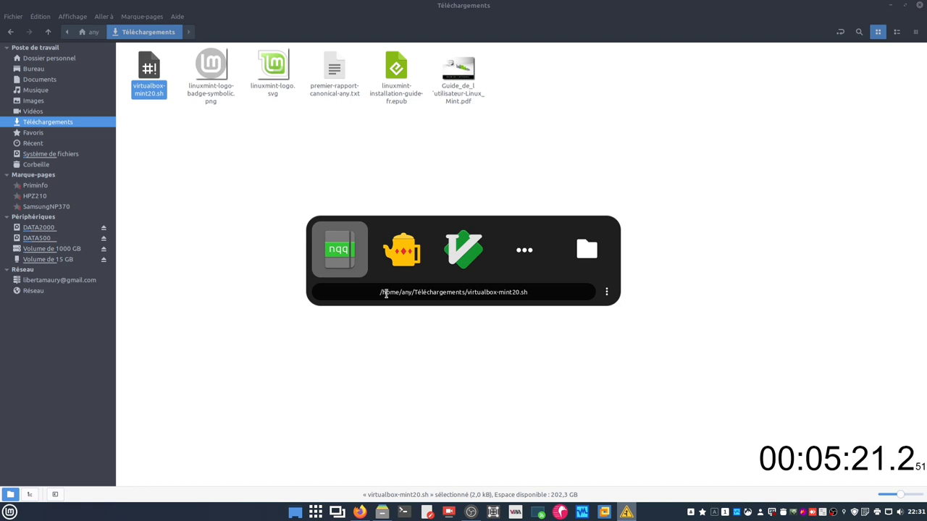
{"action": "left_click", "coordinate": [551, 353]}
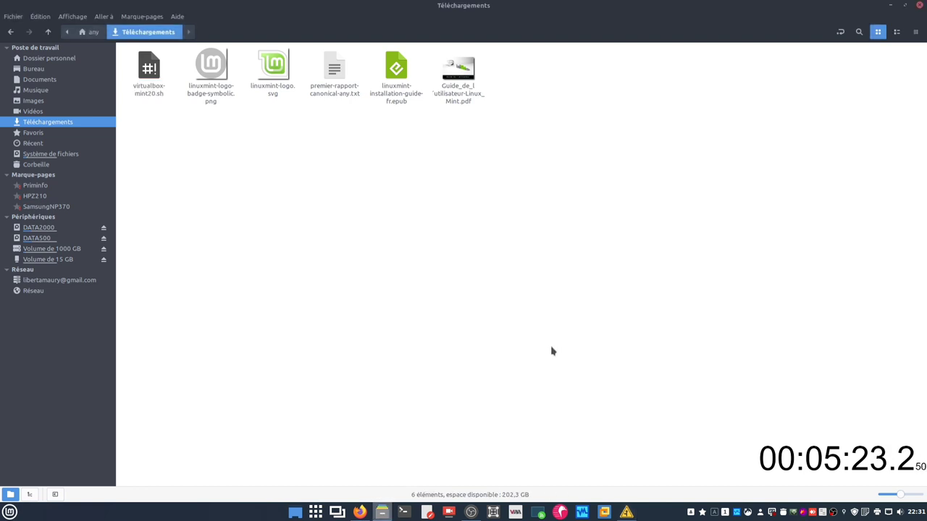
- Make Junction the default application for PNG images and open linuxmint-logo-badge-symbolic.png with it
{"action": "right_click", "coordinate": [212, 97]}
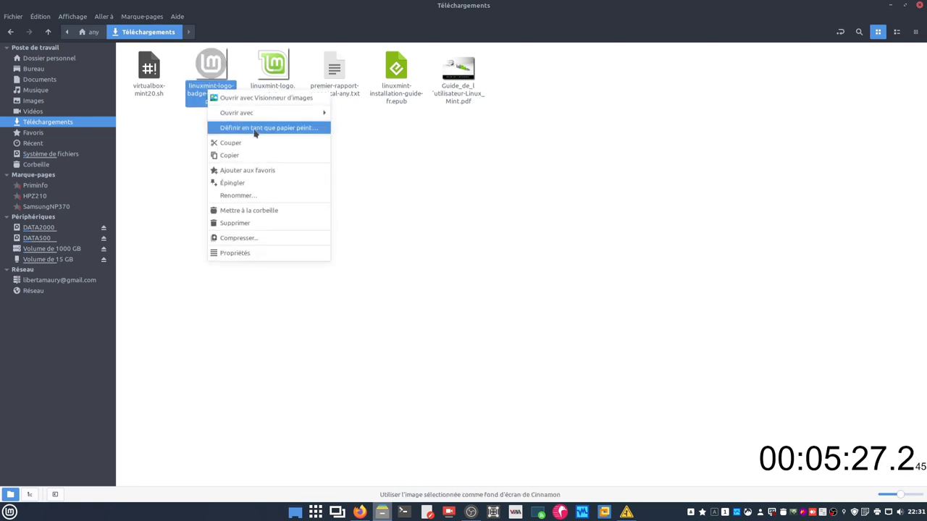
{"action": "mouse_move", "coordinate": [265, 113]}
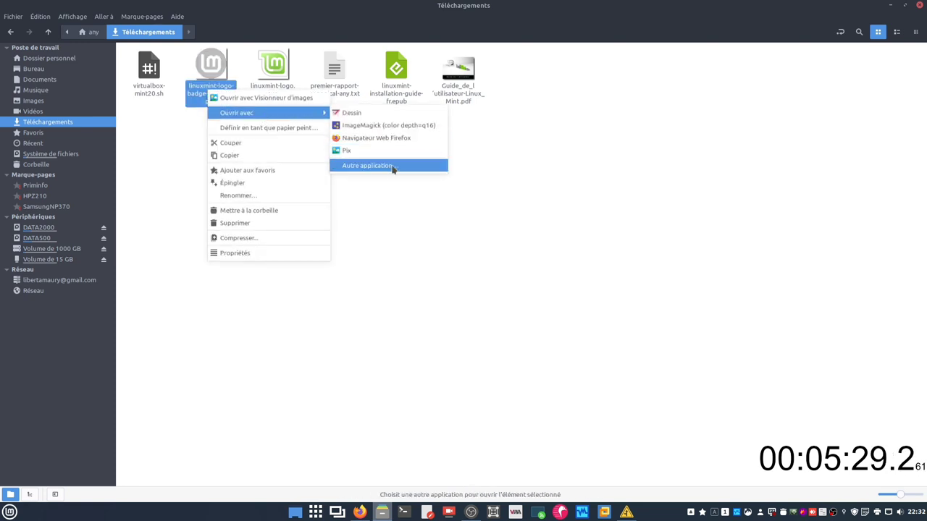
{"action": "left_click", "coordinate": [393, 167]}
{"action": "scroll", "coordinate": [230, 270], "scroll_direction": "down", "scroll_amount": 5}
{"action": "scroll", "coordinate": [229, 273], "scroll_direction": "down", "scroll_amount": 2}
{"action": "scroll", "coordinate": [230, 274], "scroll_direction": "down", "scroll_amount": 2}
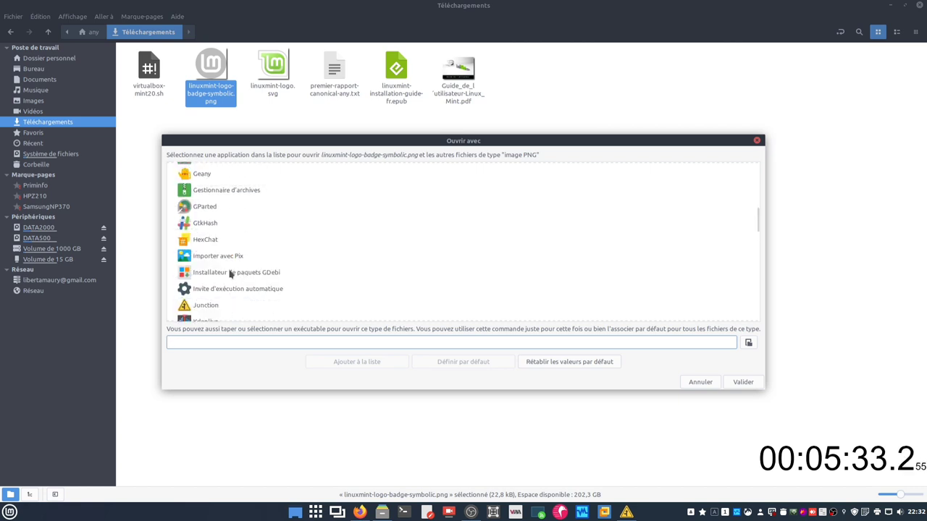
{"action": "left_click", "coordinate": [216, 307]}
{"action": "left_click", "coordinate": [479, 365]}
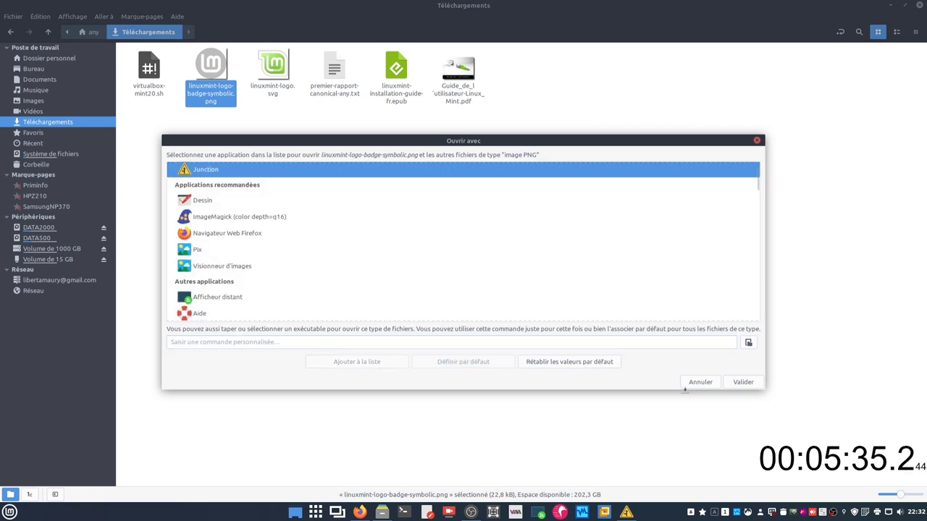
{"action": "left_click", "coordinate": [737, 387]}
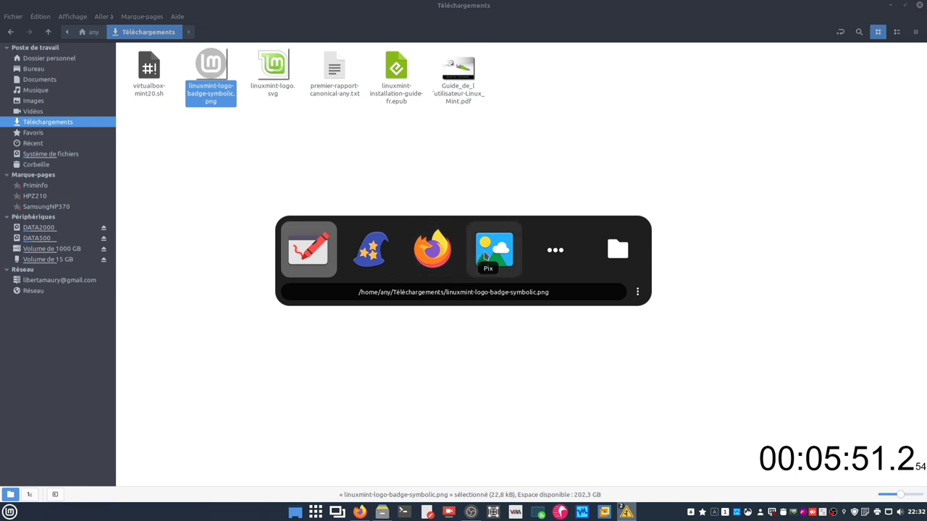
- View Junction's full application list for the PNG image and cancel without choosing an application
{"action": "left_click", "coordinate": [545, 259]}
{"action": "left_click", "coordinate": [477, 354]}
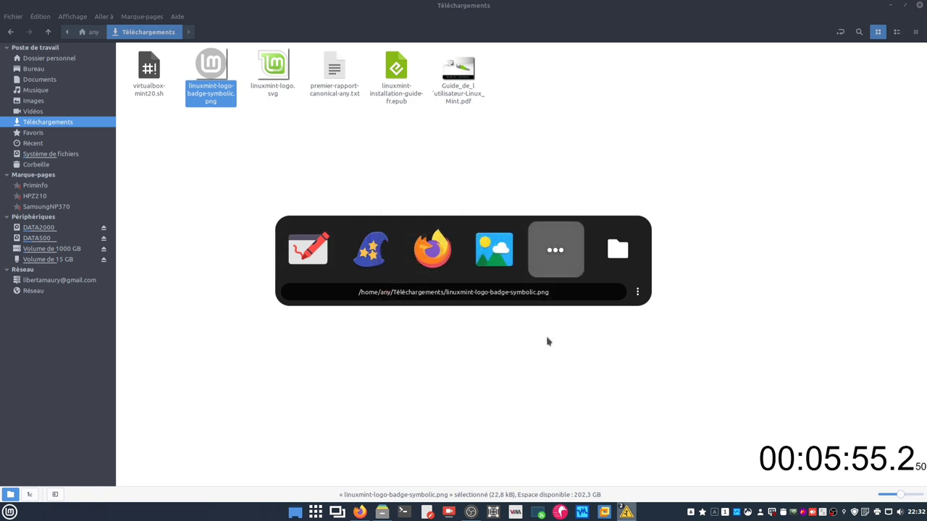
- Make Junction the default application for SVG images, open linuxmint-logo.svg with it, and dismiss the chooser
{"action": "left_click", "coordinate": [569, 117]}
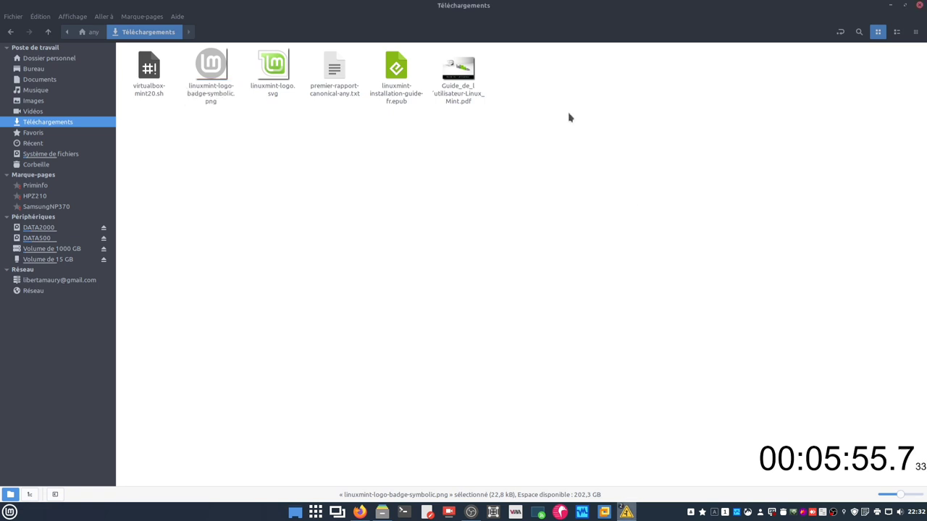
{"action": "right_click", "coordinate": [268, 86]}
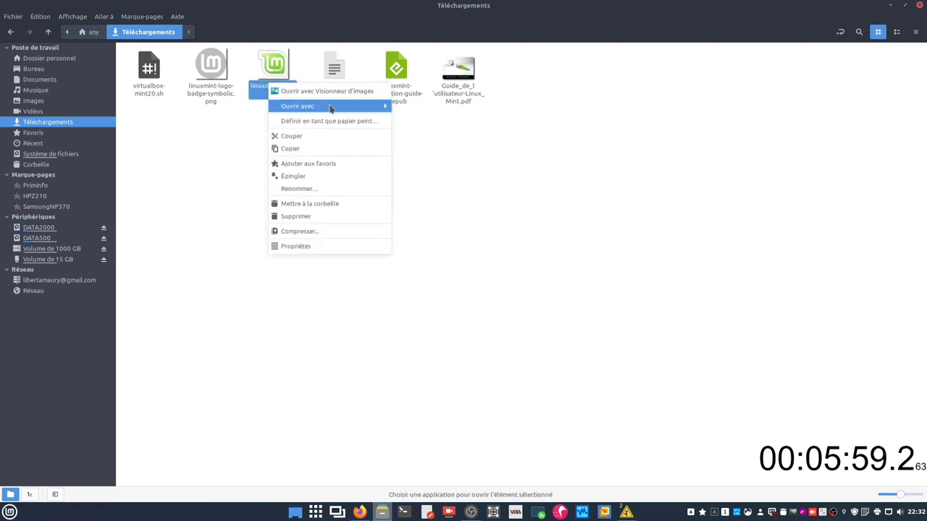
{"action": "mouse_move", "coordinate": [352, 107]}
{"action": "left_click", "coordinate": [456, 185]}
{"action": "scroll", "coordinate": [296, 263], "scroll_direction": "down", "scroll_amount": 10}
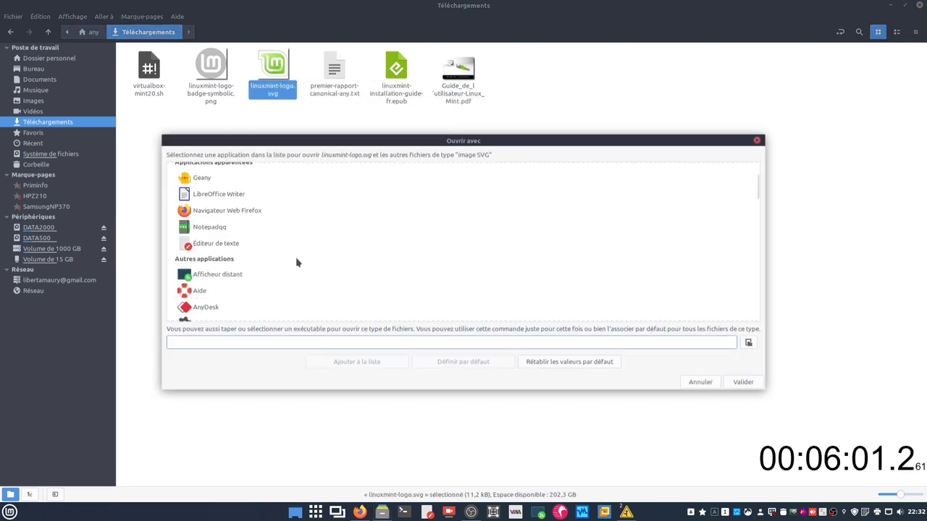
{"action": "scroll", "coordinate": [297, 263], "scroll_direction": "down", "scroll_amount": 6}
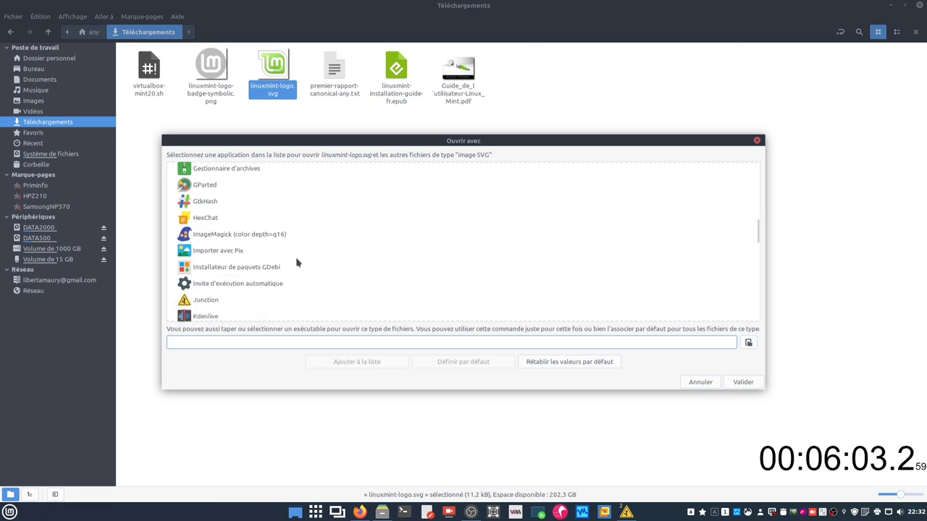
{"action": "left_click", "coordinate": [222, 277]}
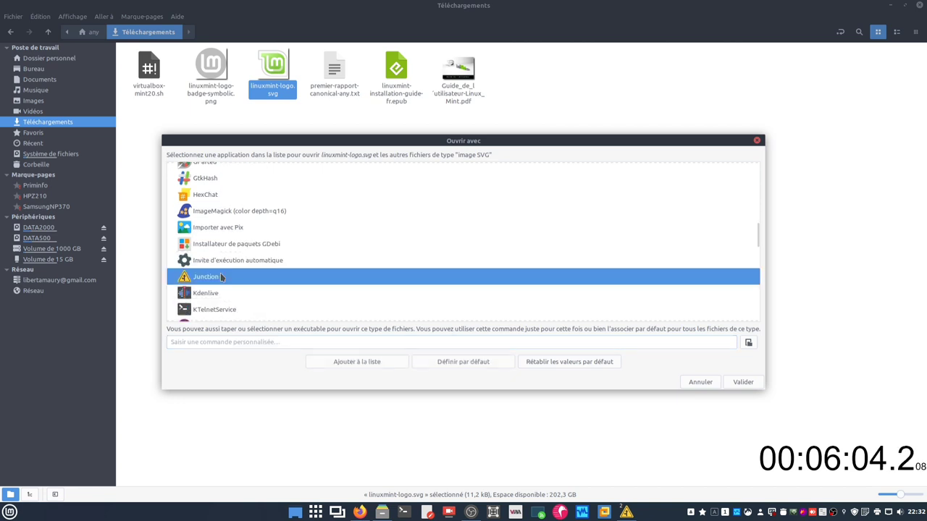
{"action": "left_click", "coordinate": [469, 362]}
{"action": "left_click", "coordinate": [743, 382]}
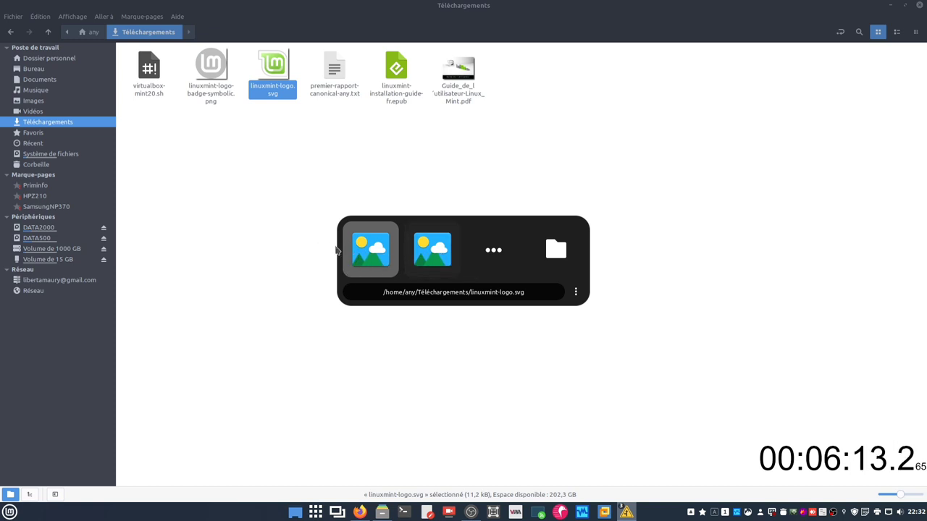
{"action": "left_click", "coordinate": [298, 156]}
- Set Junction as the default for plain text documents, opening premier-rapport-canonical-any.txt with it, and dismiss the chooser
{"action": "right_click", "coordinate": [332, 90]}
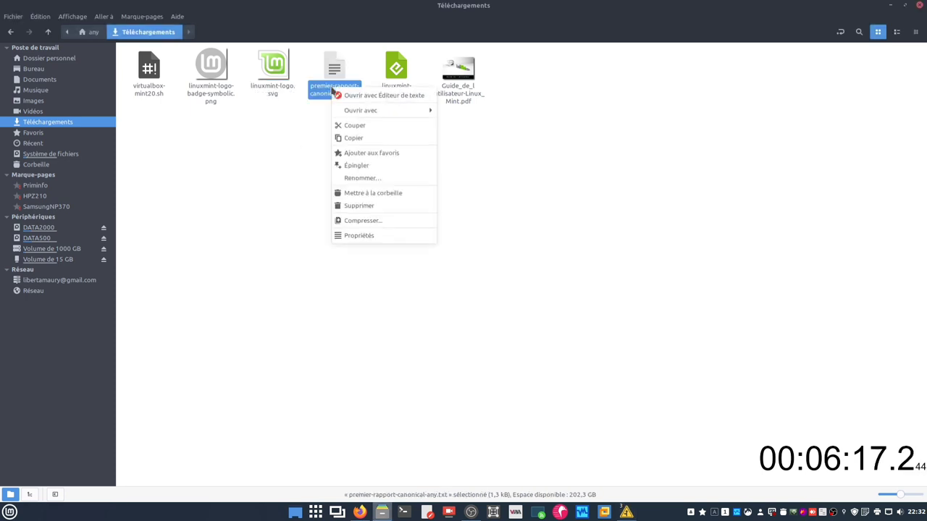
{"action": "mouse_move", "coordinate": [414, 111]}
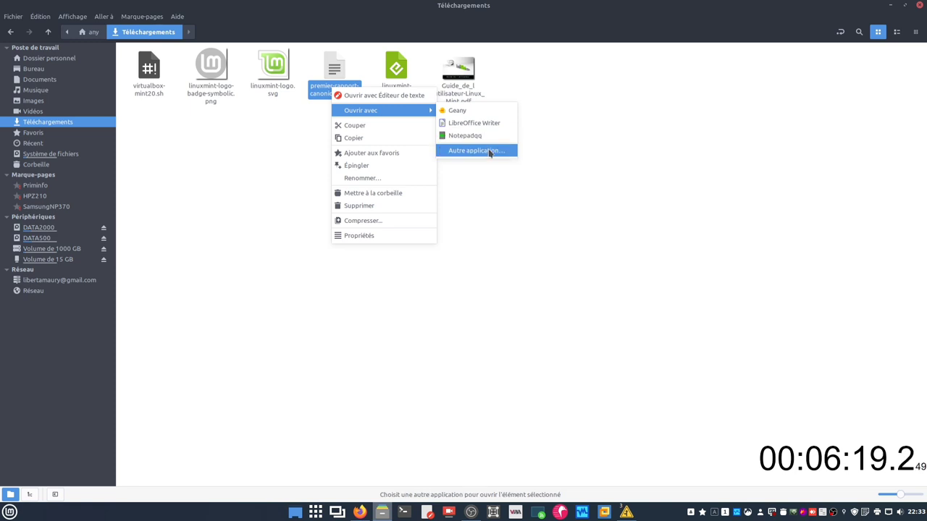
{"action": "left_click", "coordinate": [490, 150]}
{"action": "scroll", "coordinate": [285, 276], "scroll_direction": "down", "scroll_amount": 5}
{"action": "scroll", "coordinate": [285, 275], "scroll_direction": "down", "scroll_amount": 10}
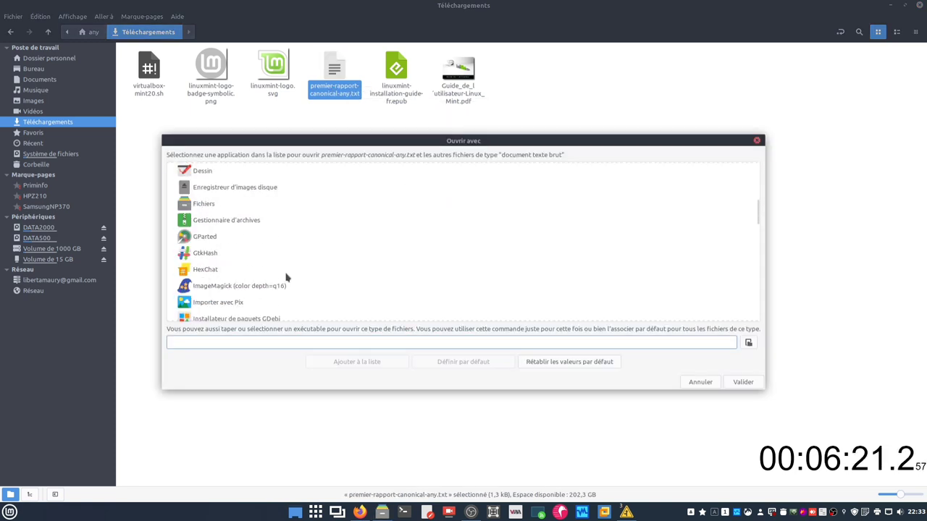
{"action": "left_click", "coordinate": [212, 259]}
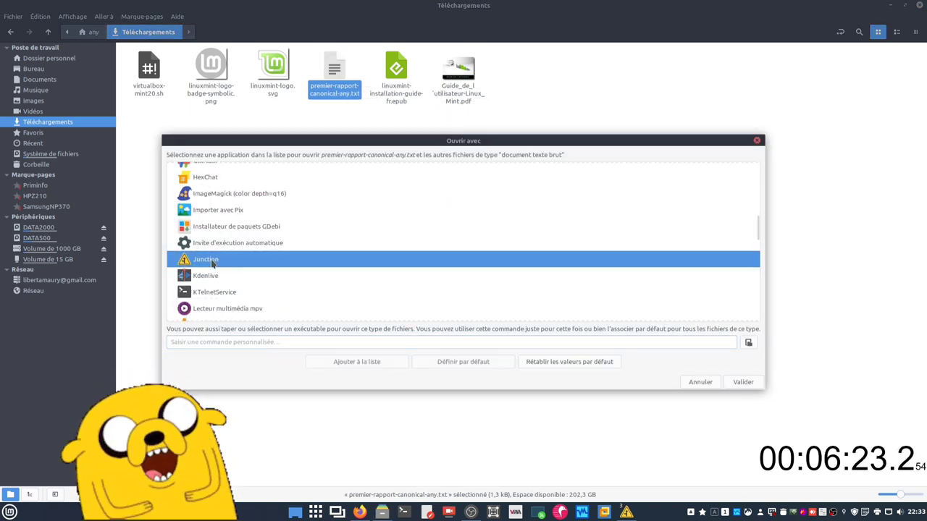
{"action": "left_click", "coordinate": [470, 362]}
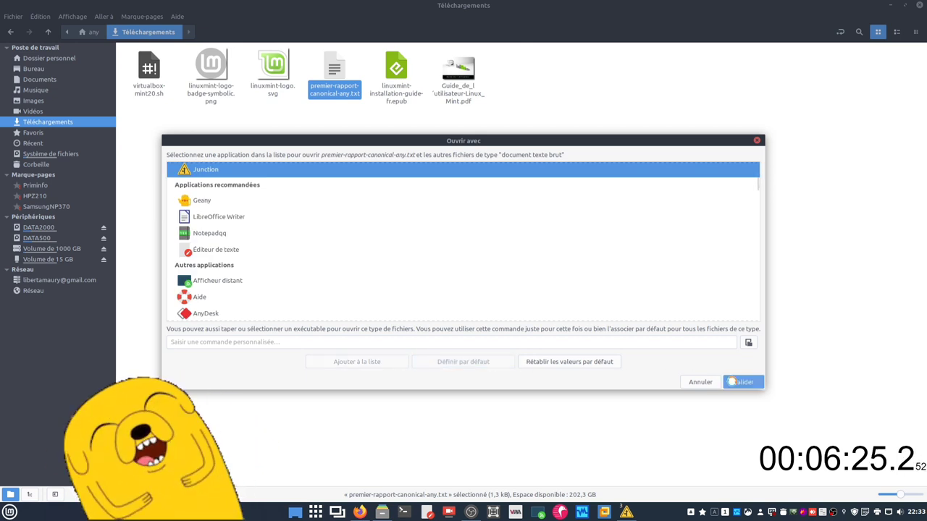
{"action": "left_click", "coordinate": [734, 383]}
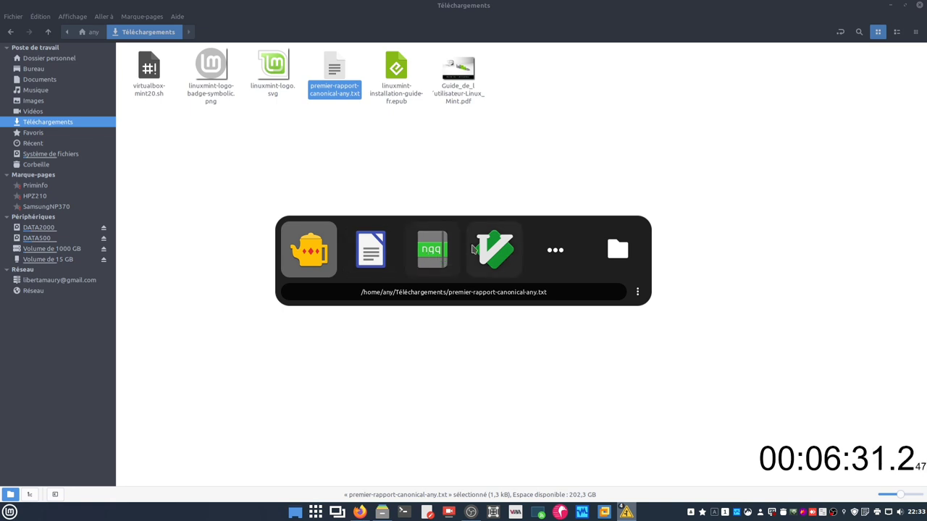
{"action": "left_click", "coordinate": [435, 374]}
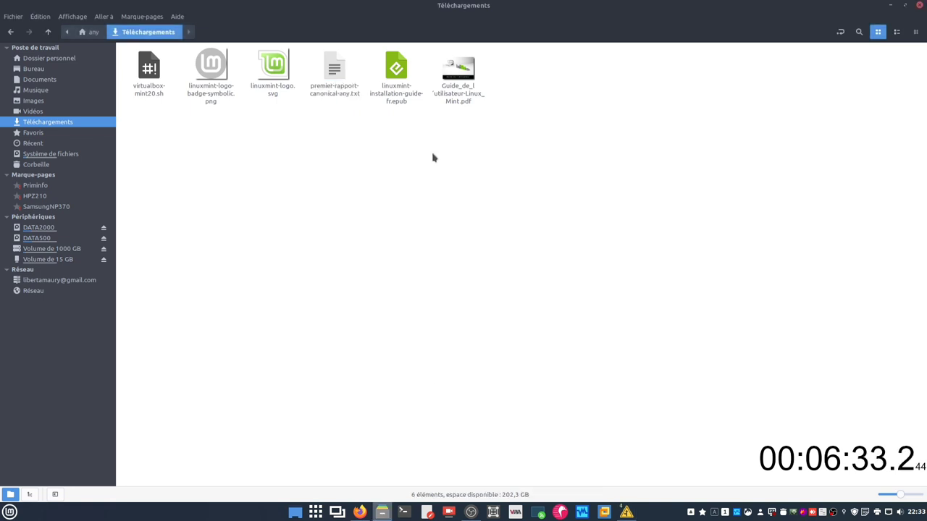
- Make Junction the default application for EPUB documents and open linuxmint-installation-guide-fr.epub with it
{"action": "right_click", "coordinate": [397, 90]}
{"action": "mouse_move", "coordinate": [456, 111]}
{"action": "left_click", "coordinate": [561, 128]}
{"action": "scroll", "coordinate": [289, 289], "scroll_direction": "down", "scroll_amount": 6}
{"action": "scroll", "coordinate": [290, 290], "scroll_direction": "down", "scroll_amount": 2}
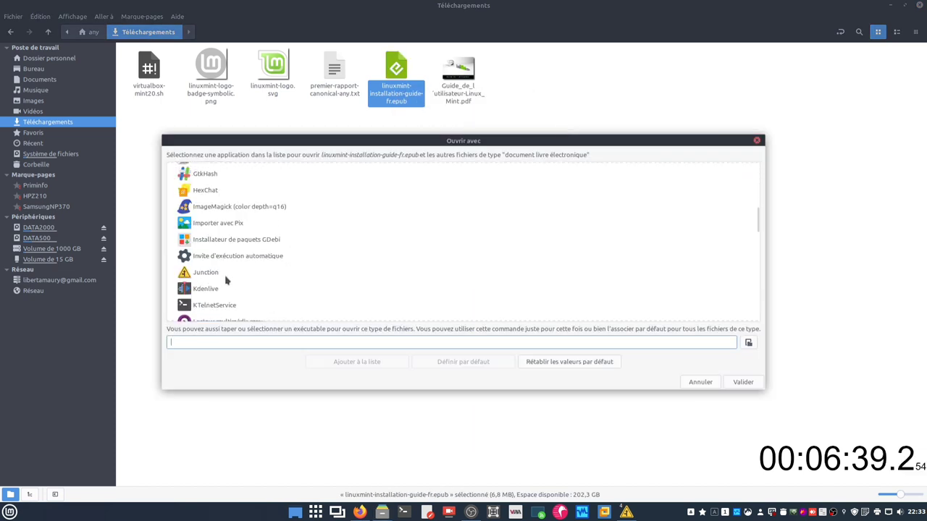
{"action": "left_click", "coordinate": [225, 273]}
{"action": "left_click", "coordinate": [483, 364]}
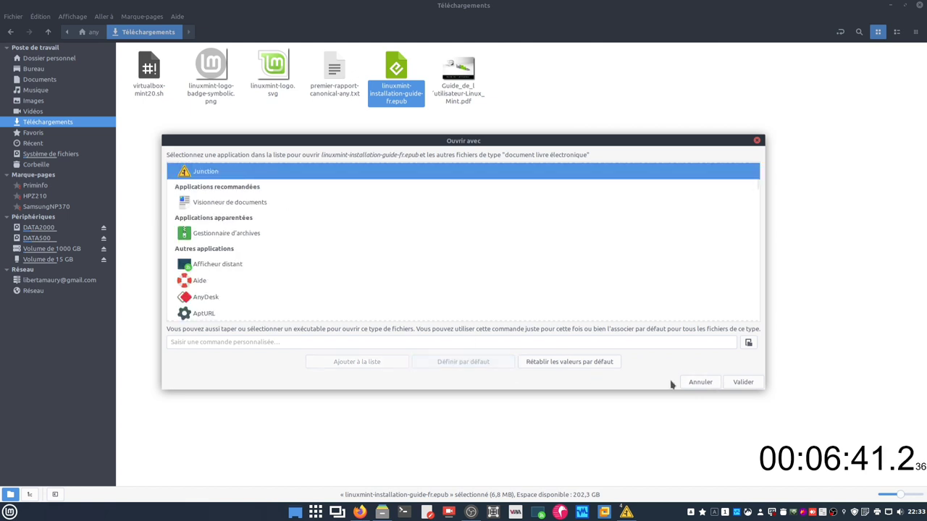
{"action": "left_click", "coordinate": [746, 384]}
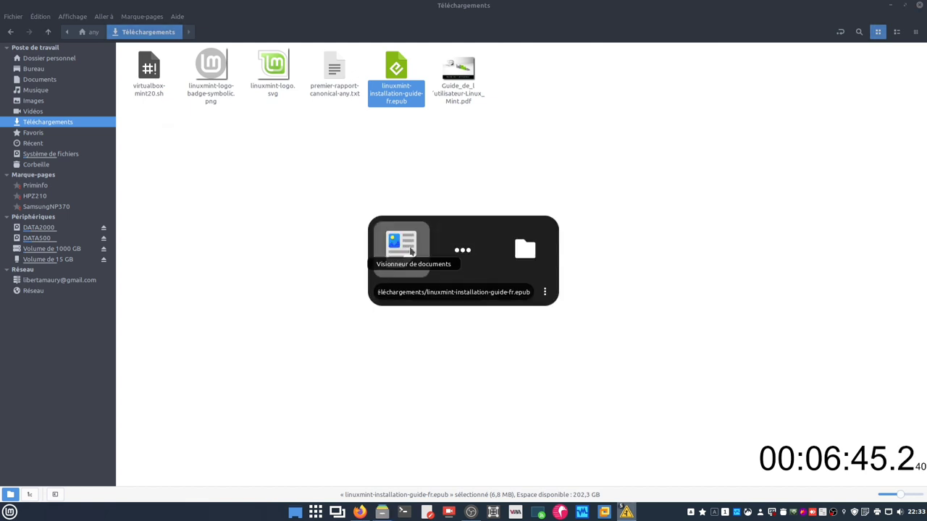
- View Junction's full application list for the EPUB file, cancel without choosing an application, and dismiss Junction
{"action": "left_click", "coordinate": [453, 254]}
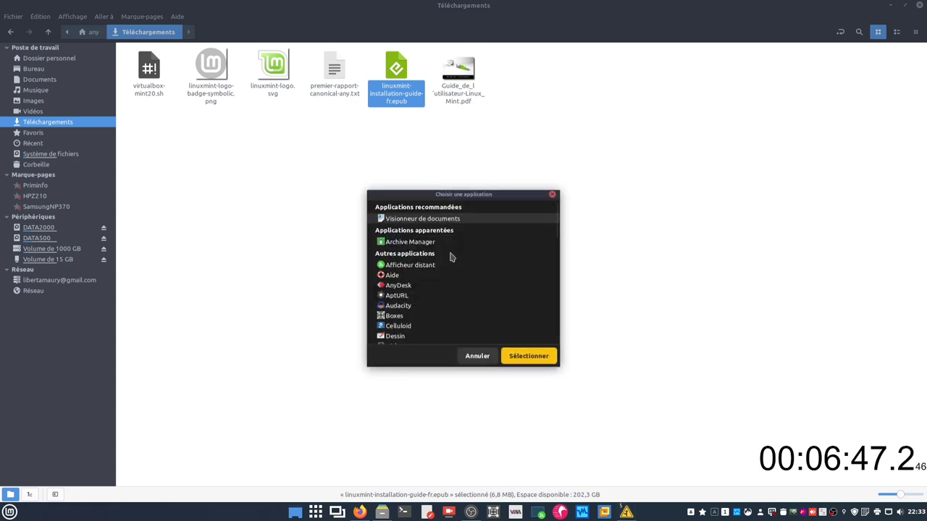
{"action": "left_click", "coordinate": [472, 359]}
{"action": "left_click", "coordinate": [474, 202]}
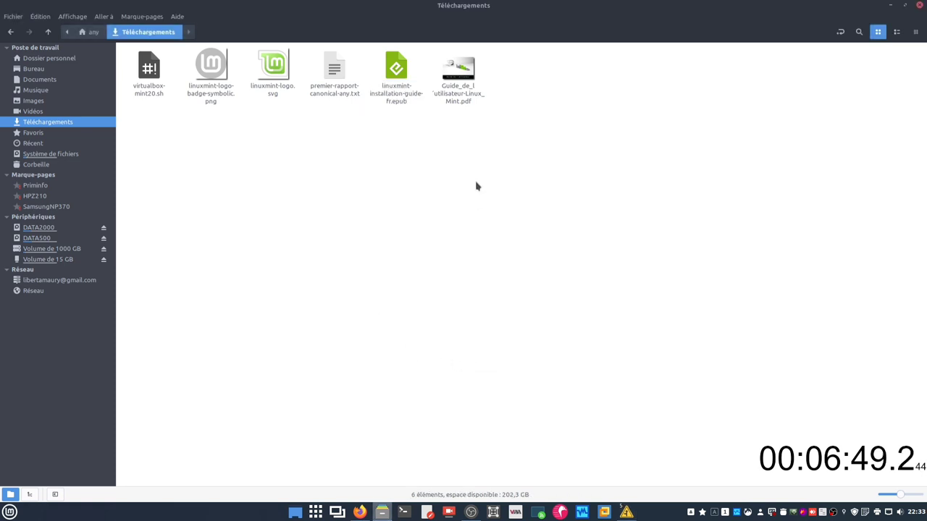
- Make Junction the default application for PDF documents and open the Linux Mint user guide PDF with it
{"action": "right_click", "coordinate": [460, 102]}
{"action": "mouse_move", "coordinate": [510, 124]}
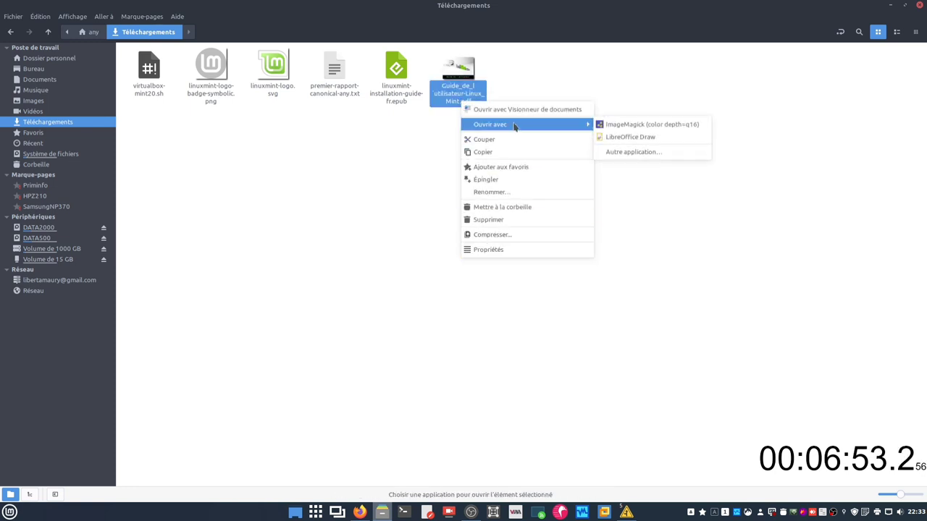
{"action": "left_click", "coordinate": [628, 151]}
{"action": "scroll", "coordinate": [324, 258], "scroll_direction": "down", "scroll_amount": 15}
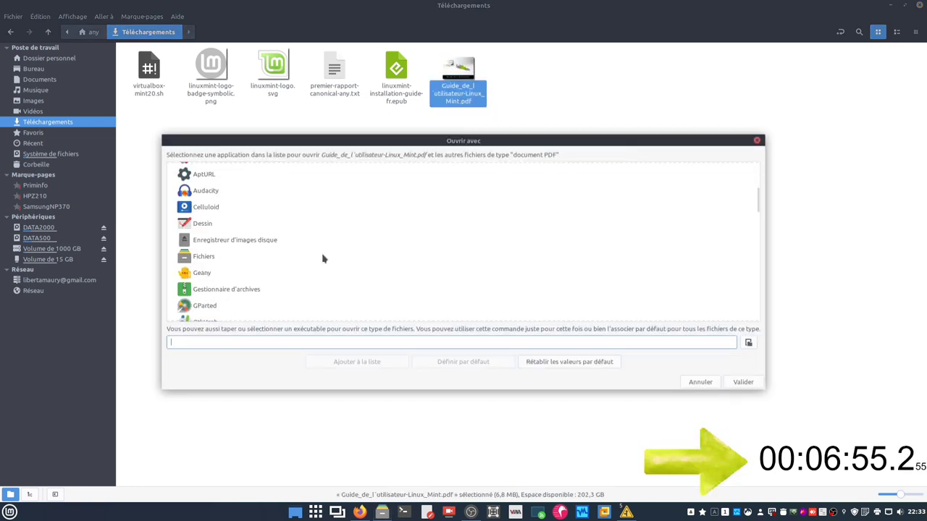
{"action": "left_click", "coordinate": [217, 267]}
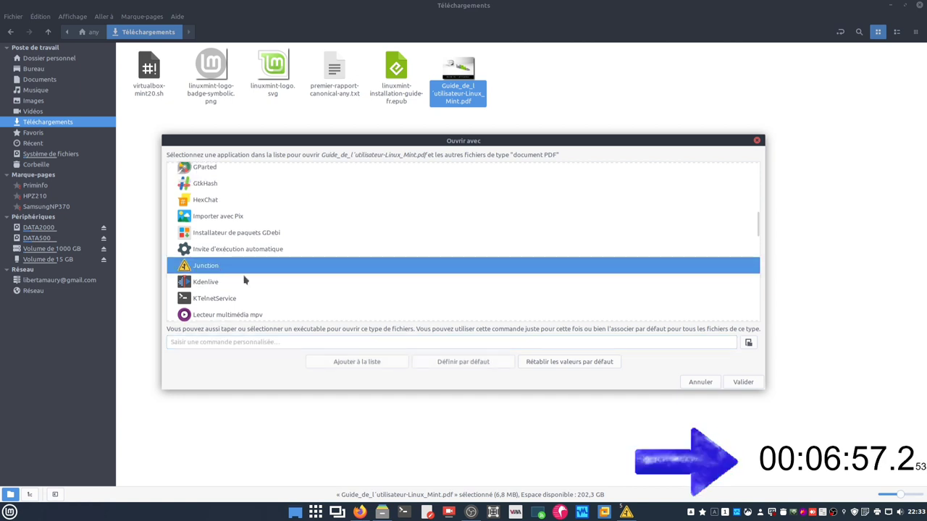
{"action": "left_click", "coordinate": [446, 365]}
{"action": "left_click", "coordinate": [737, 383]}
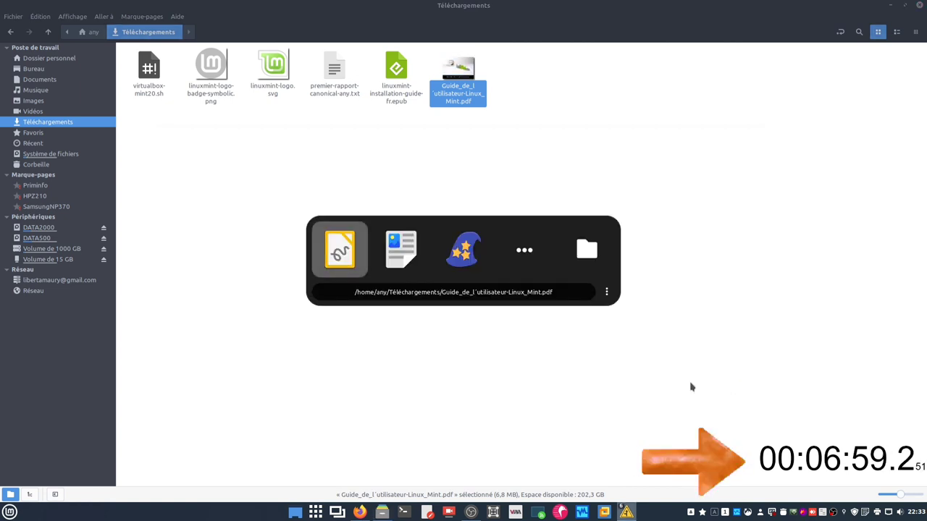